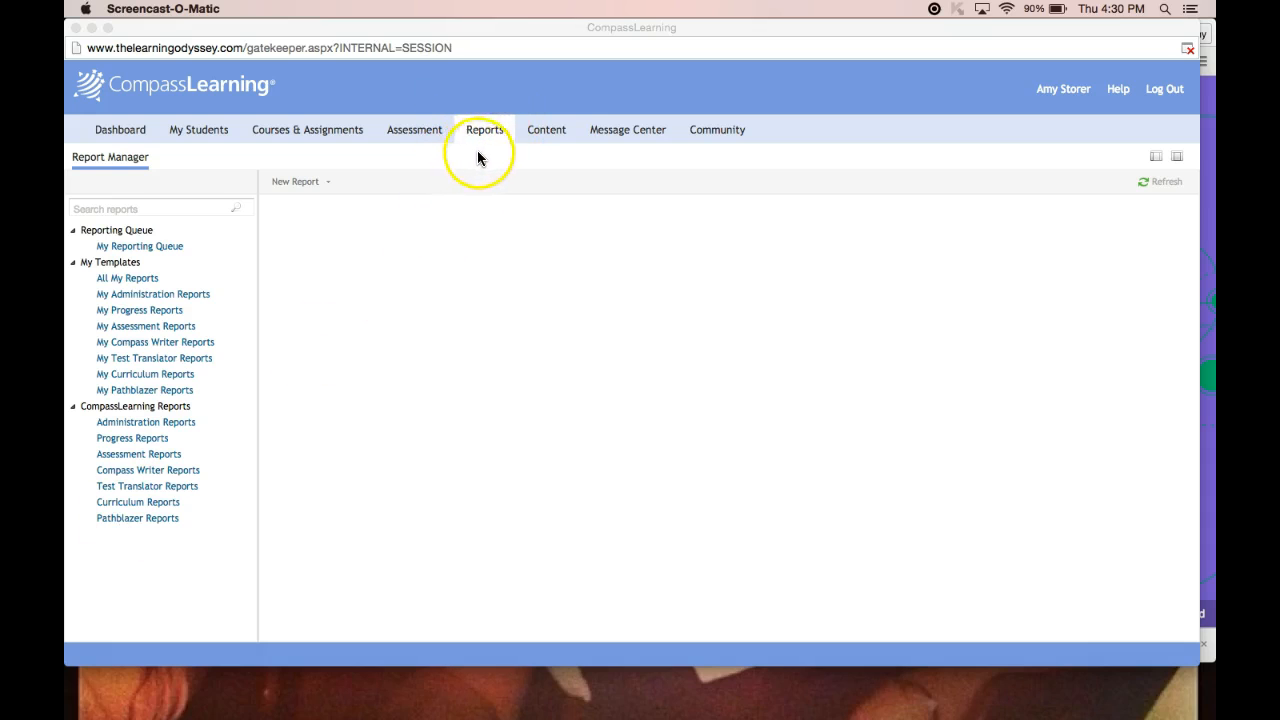
Display the Pathblazer report templates and examine the default reports listed
click(142, 519)
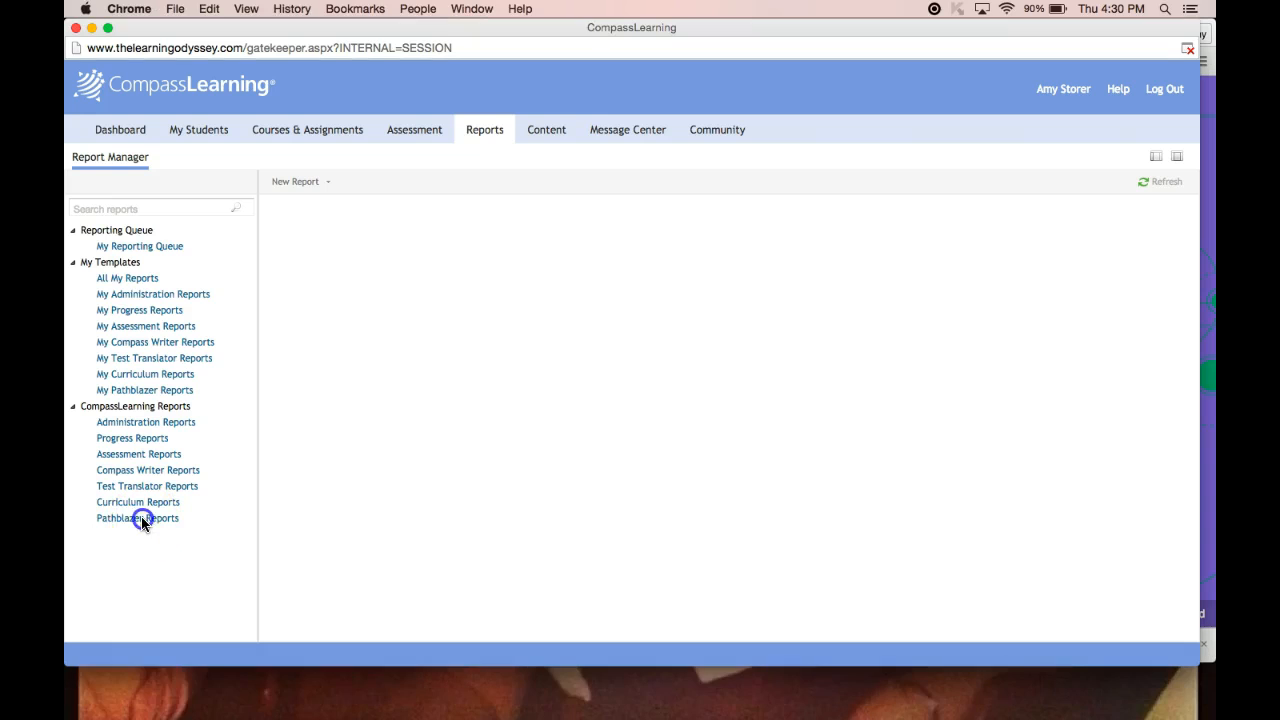
click(120, 521)
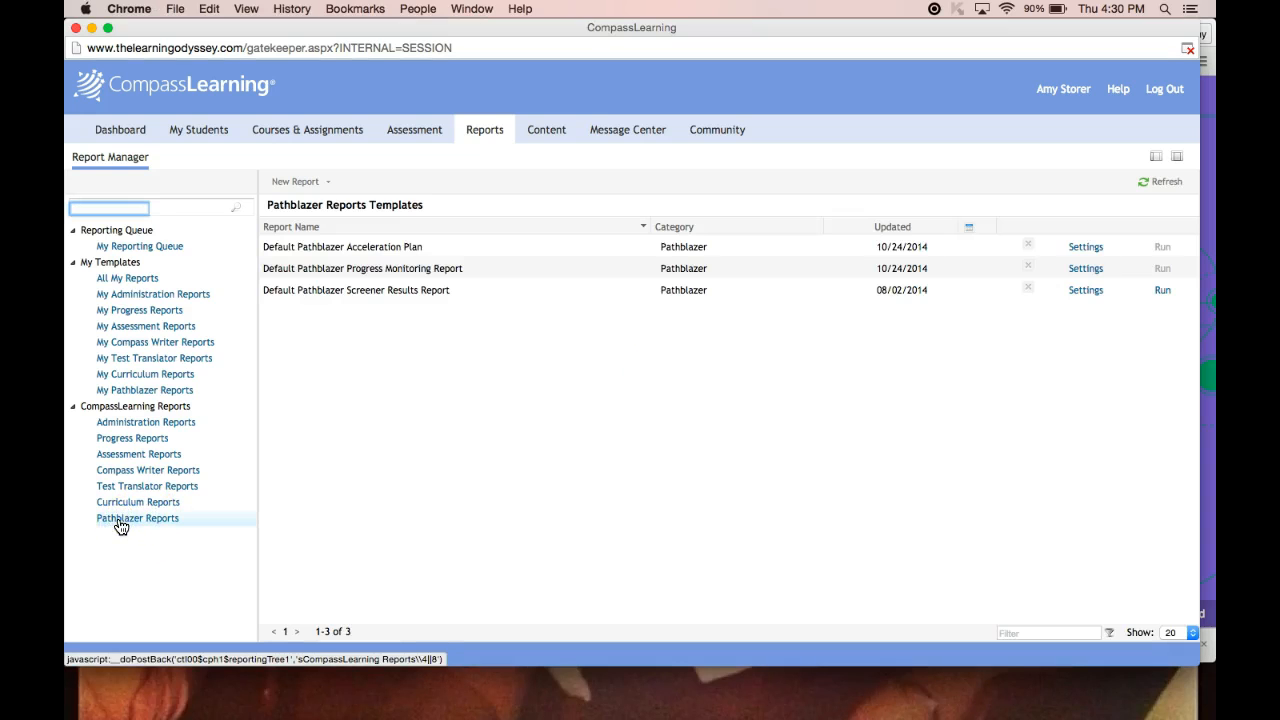
click(318, 297)
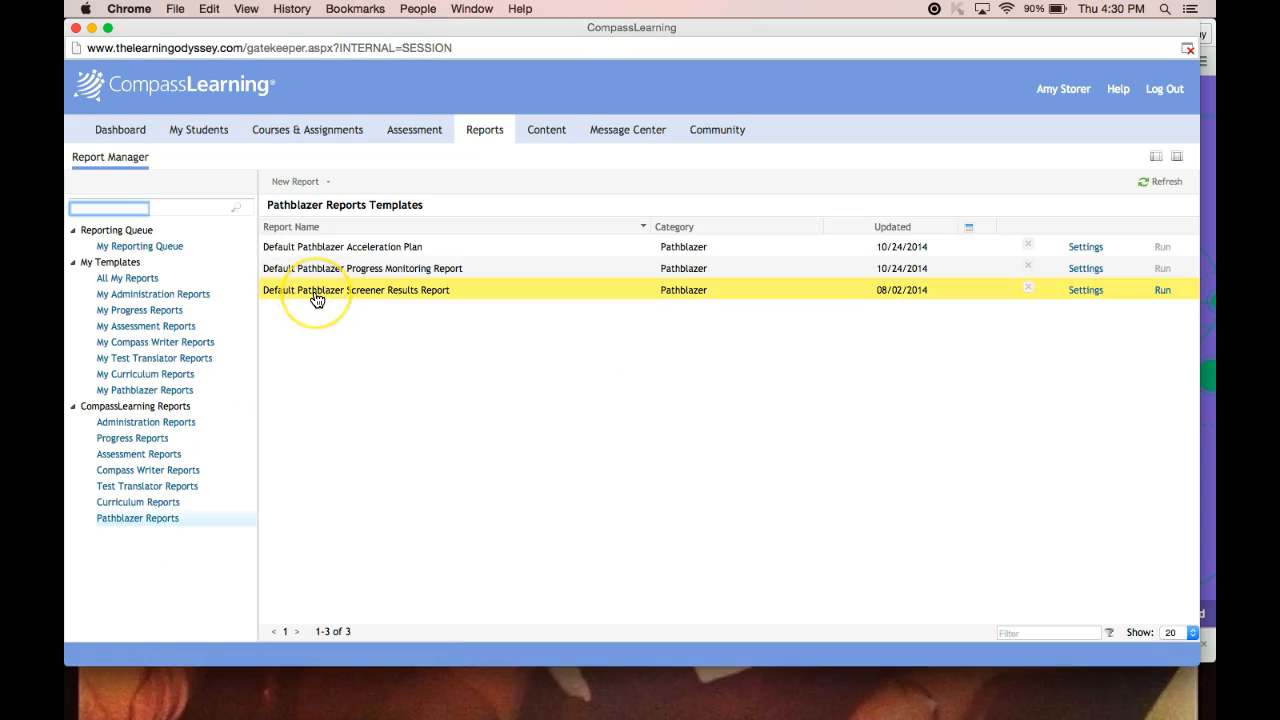
click(658, 293)
click(946, 300)
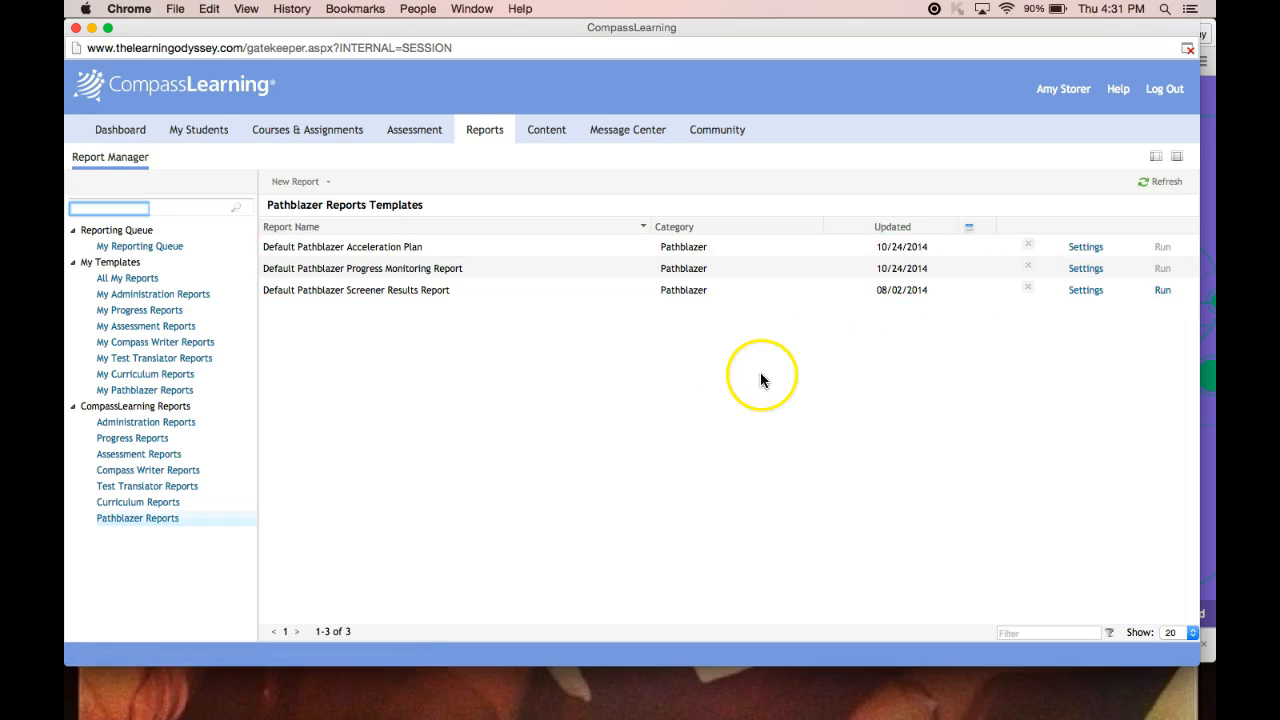
click(578, 256)
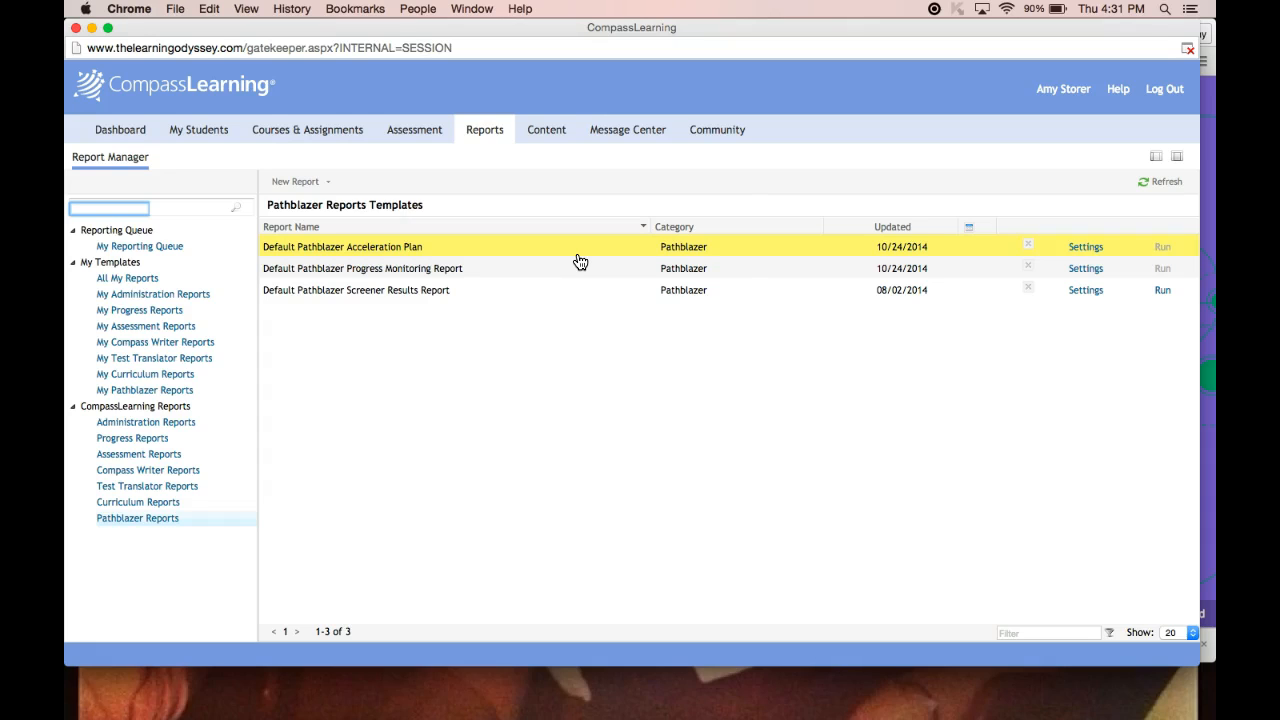
click(487, 135)
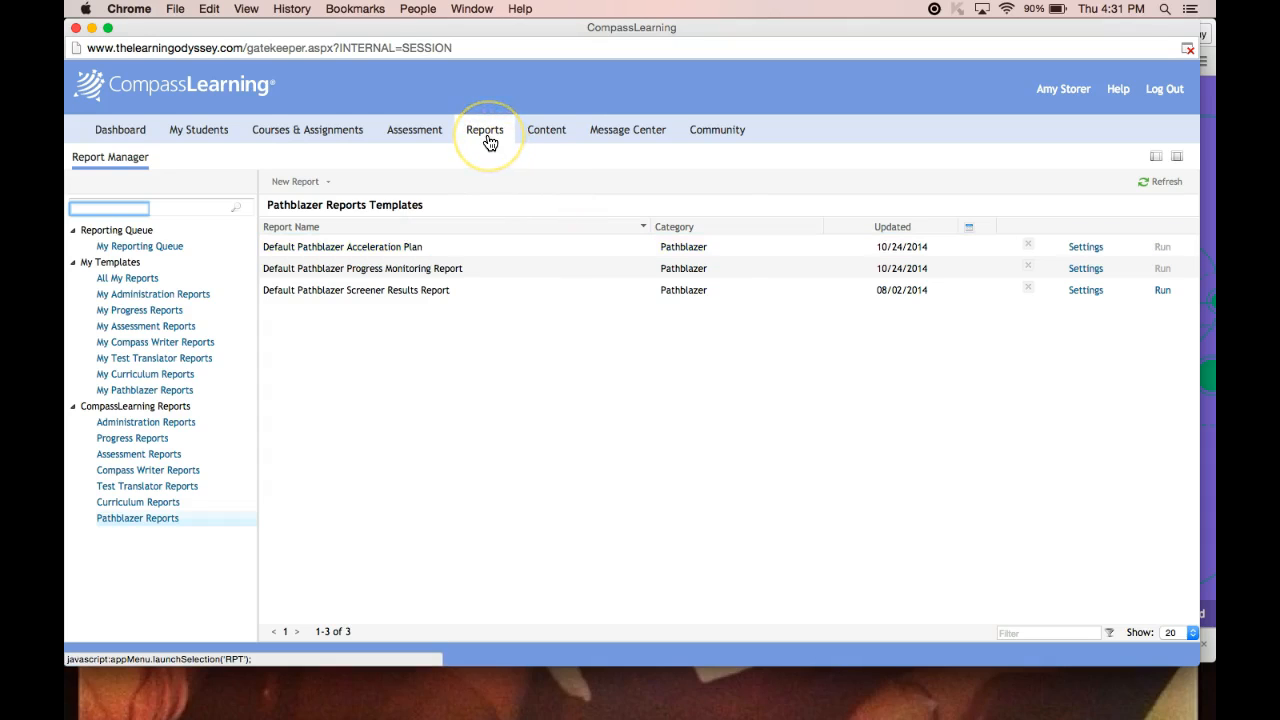
Open the settings of the Default Student Progress Report among the CompassLearning progress reports
click(115, 441)
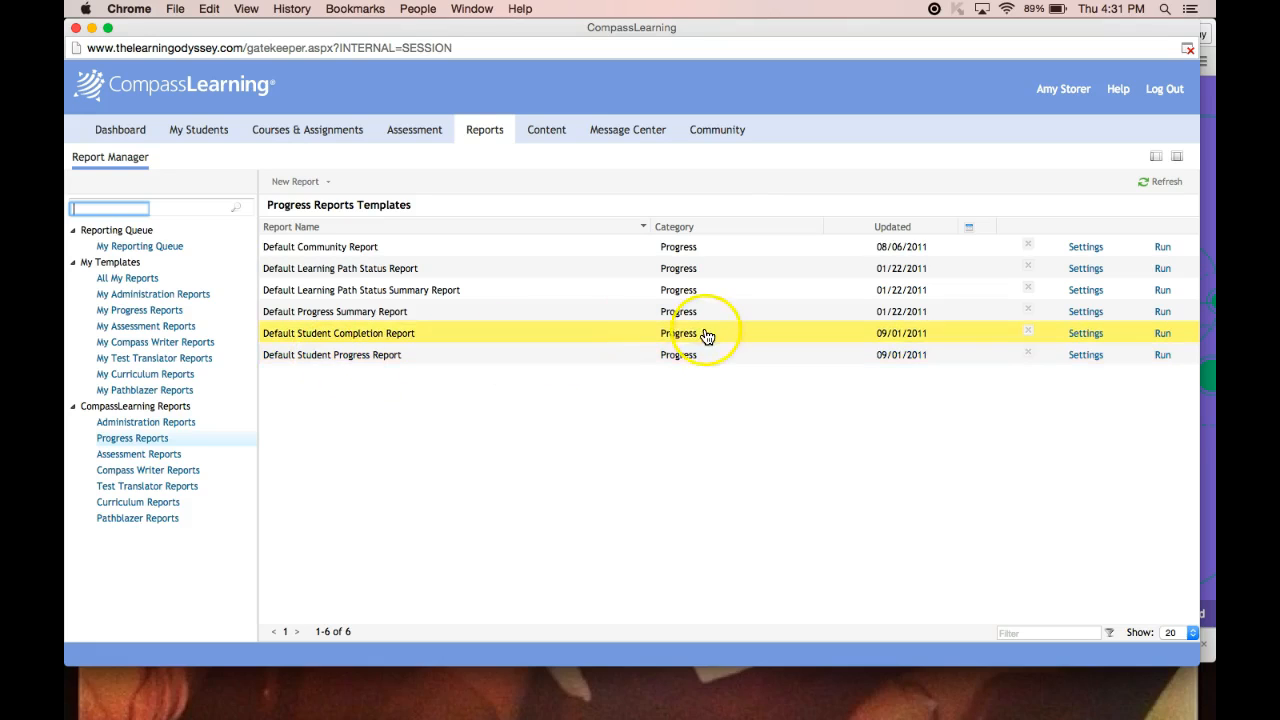
click(1086, 357)
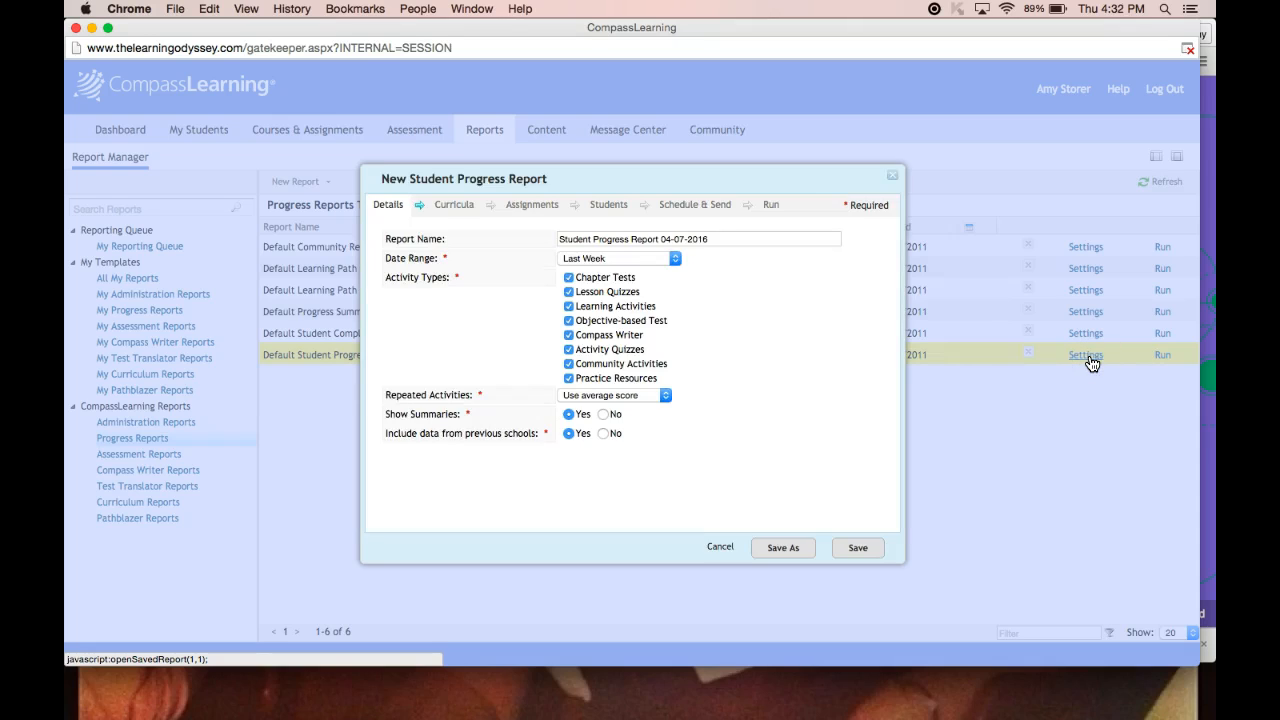
click(463, 207)
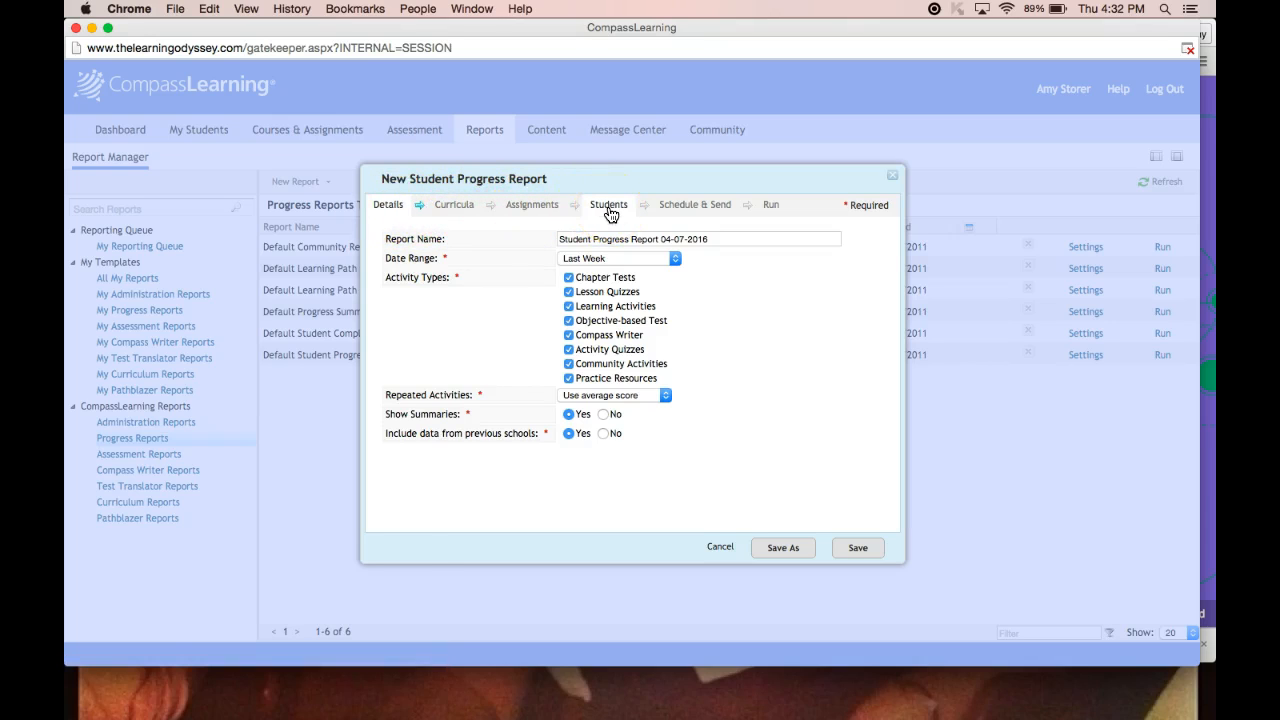
click(860, 550)
click(1190, 53)
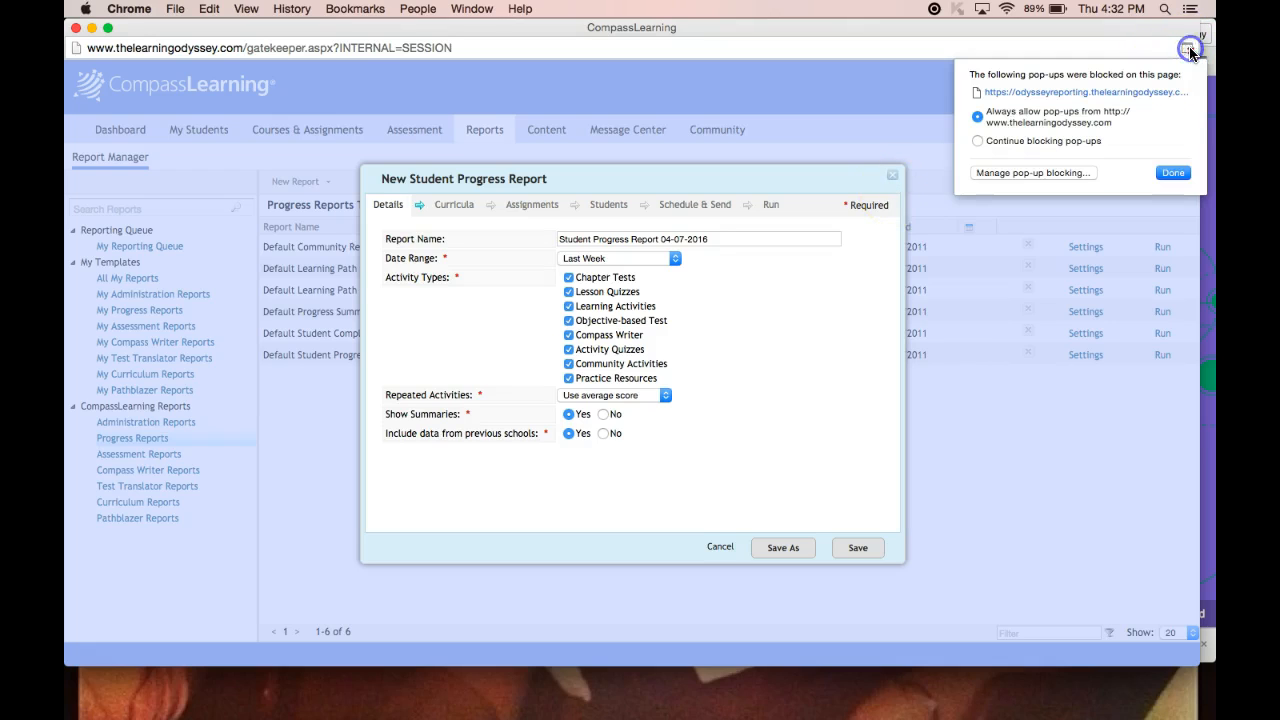
click(1017, 127)
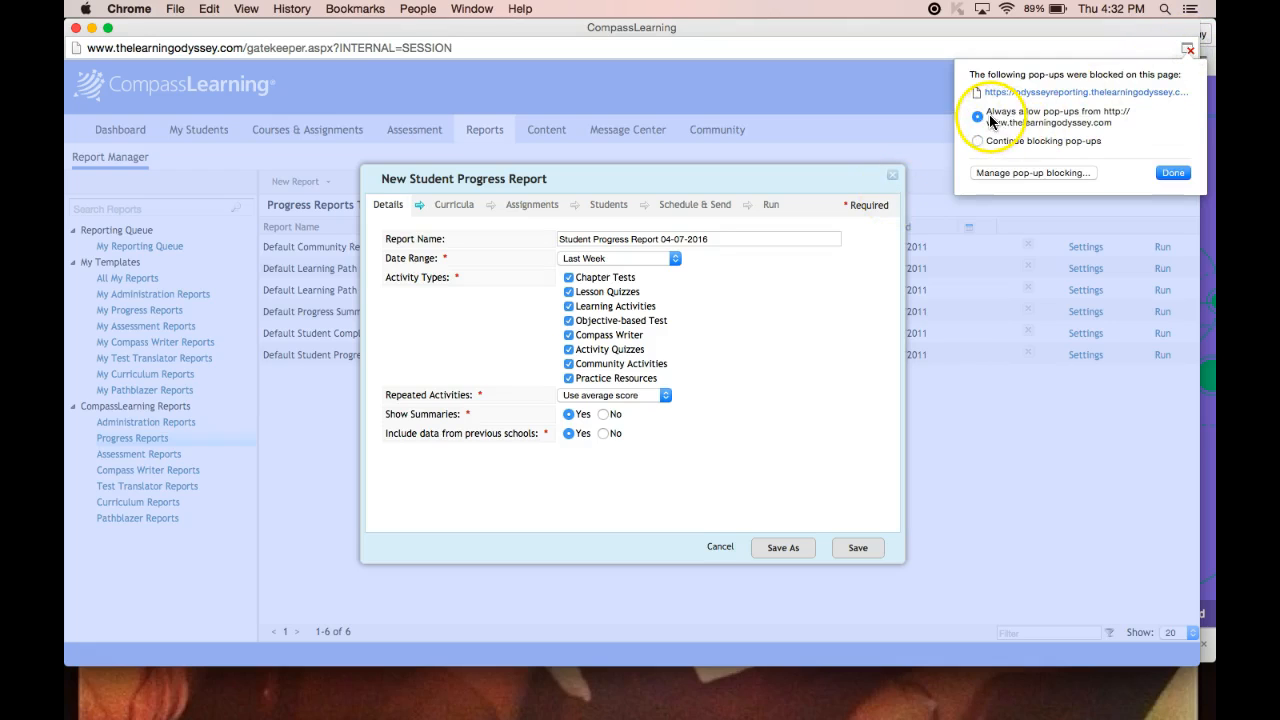
click(1173, 172)
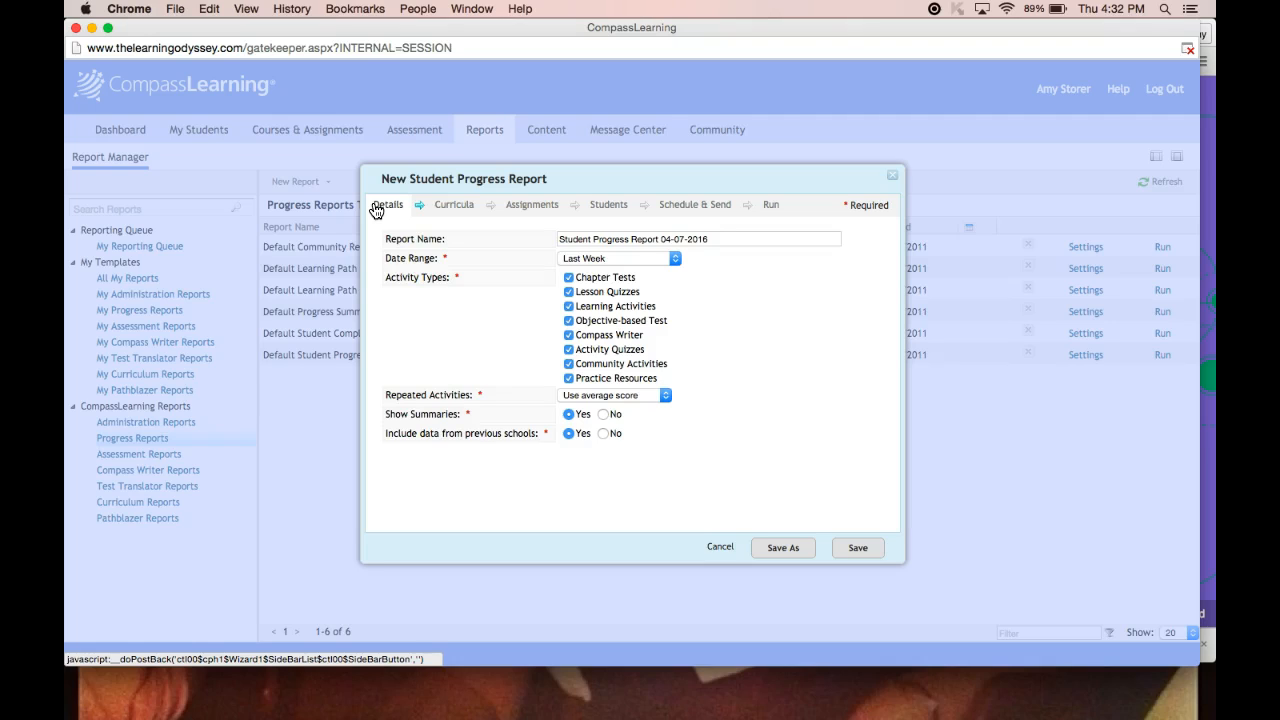
Name the report Sample Report, keeping the Last Week date range and Use average score for repeated activities
triple_click(621, 238)
text(Sample)
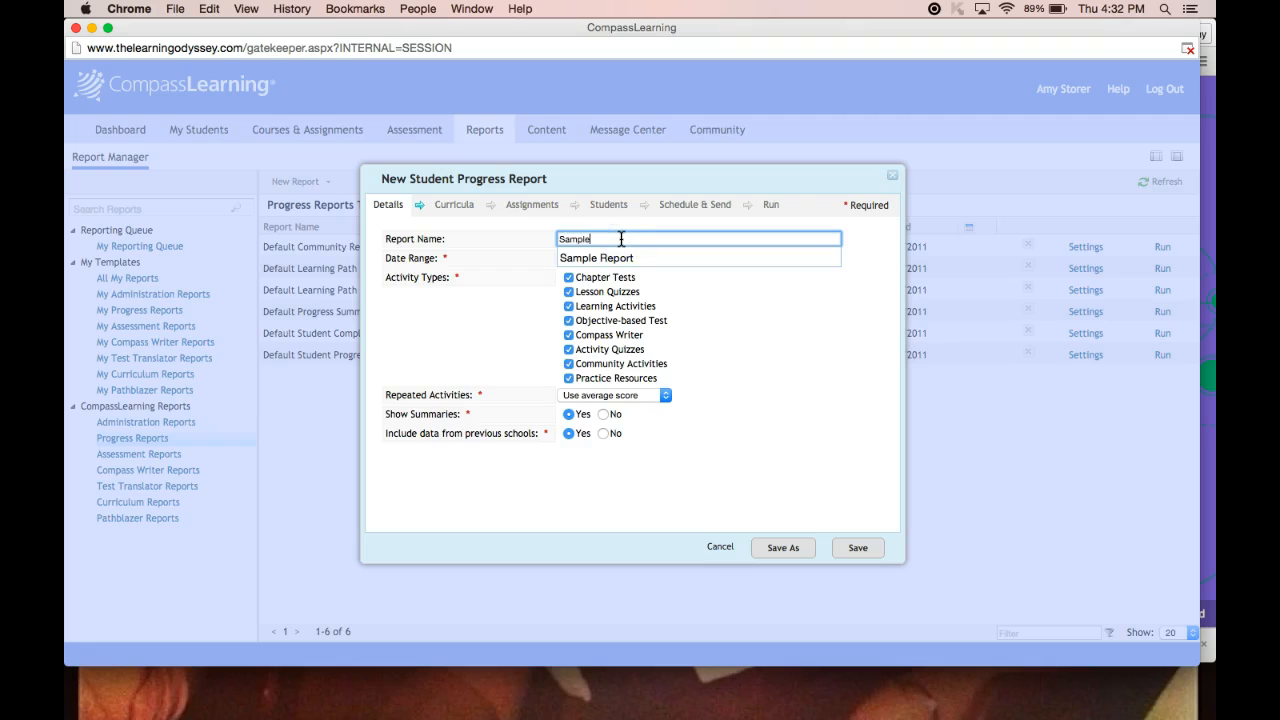
text( Report)
click(645, 257)
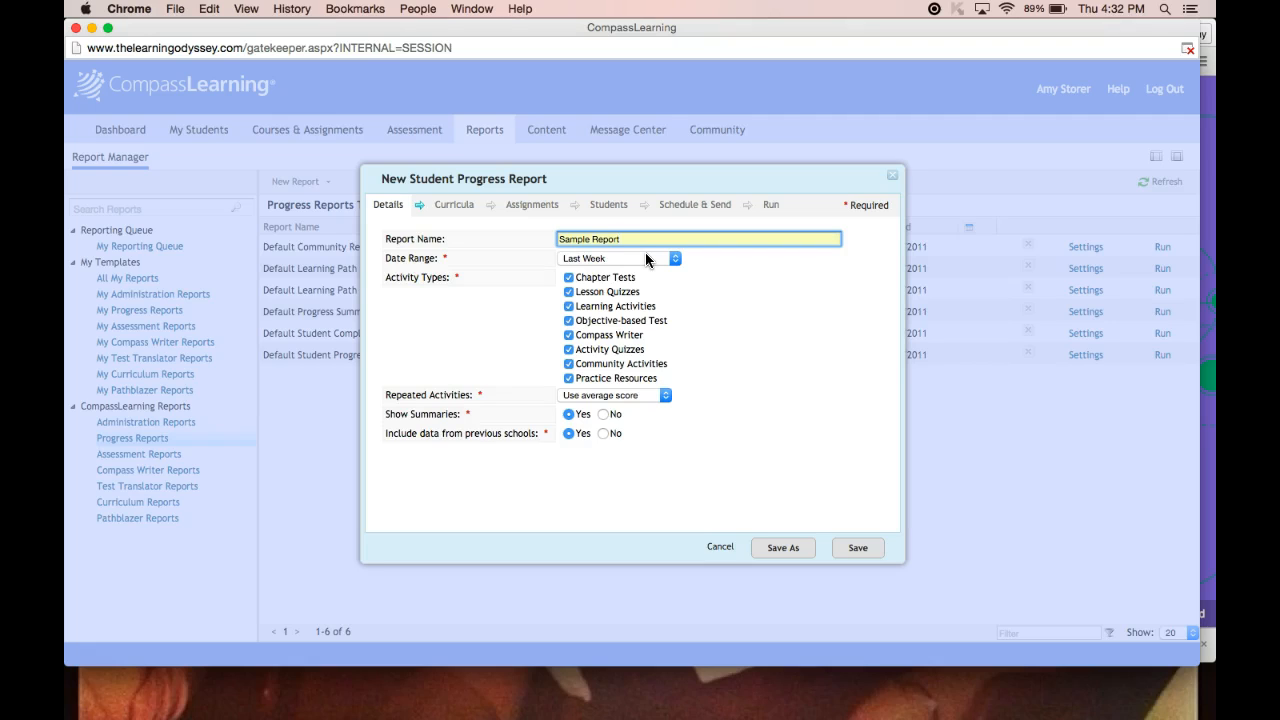
click(641, 394)
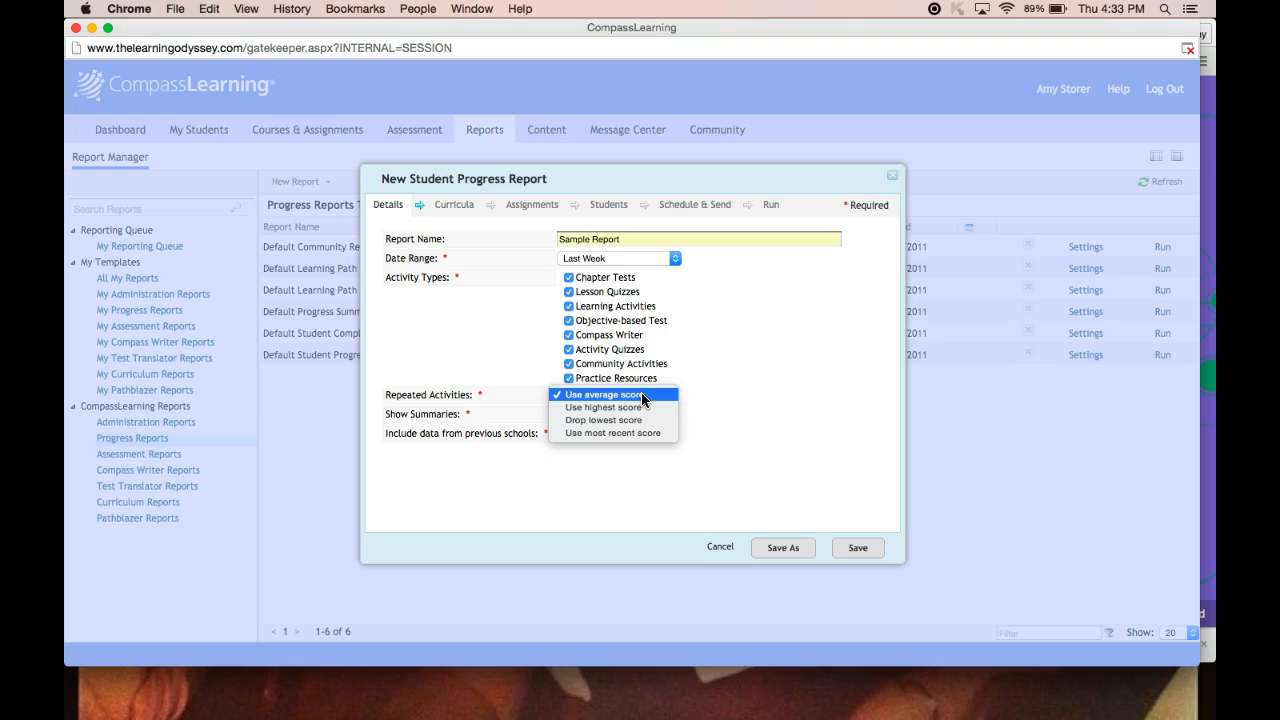
click(641, 394)
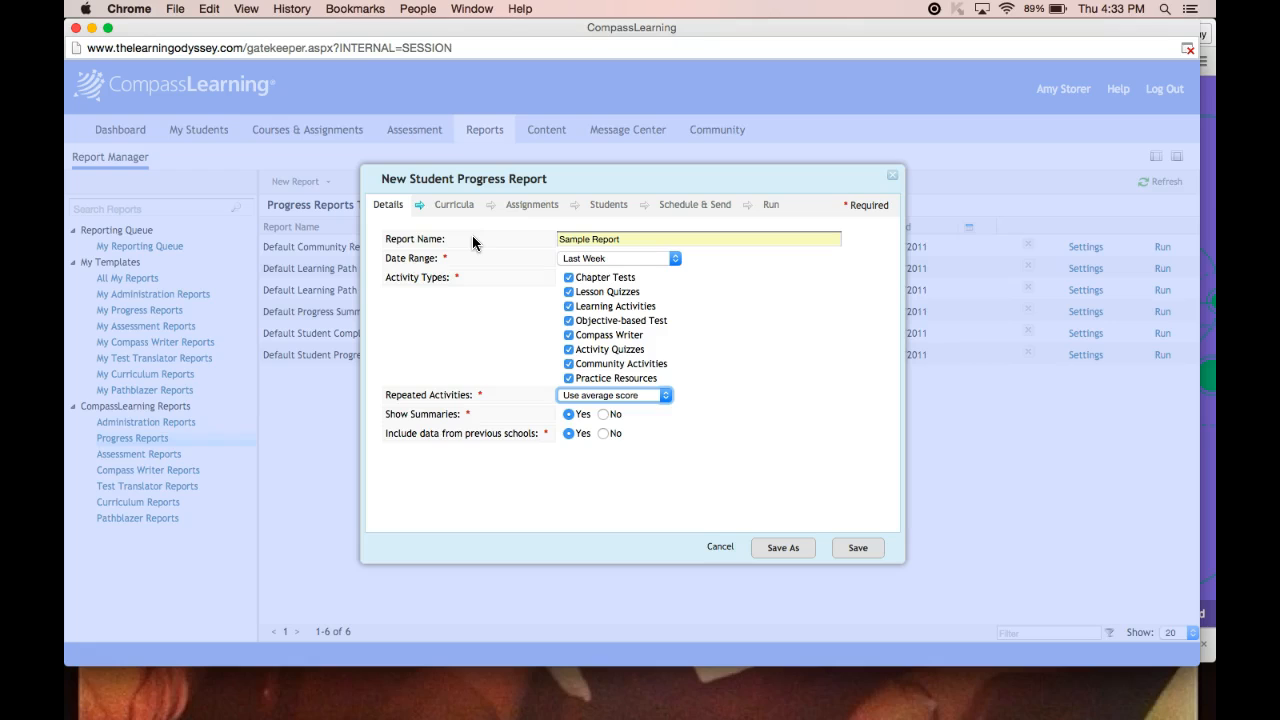
Keep all listed curricula and the All Work option, and add the account holder's own homeroom class to the report's students
click(456, 206)
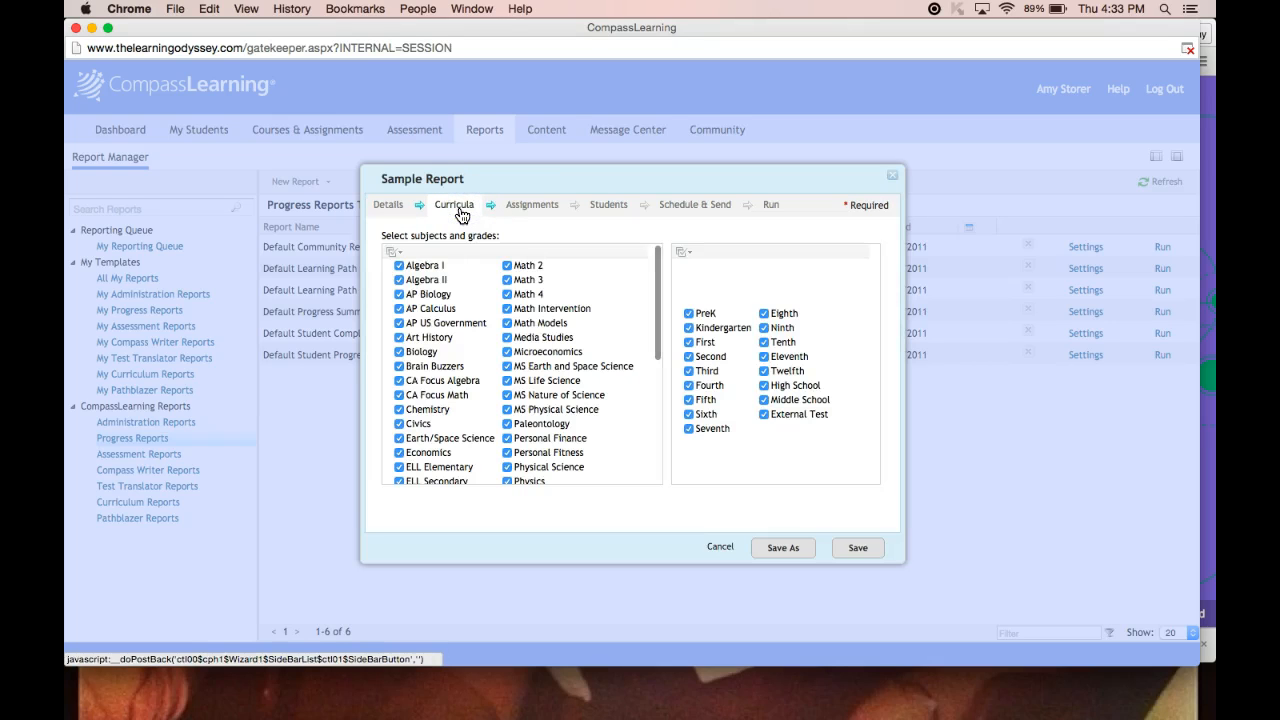
click(520, 212)
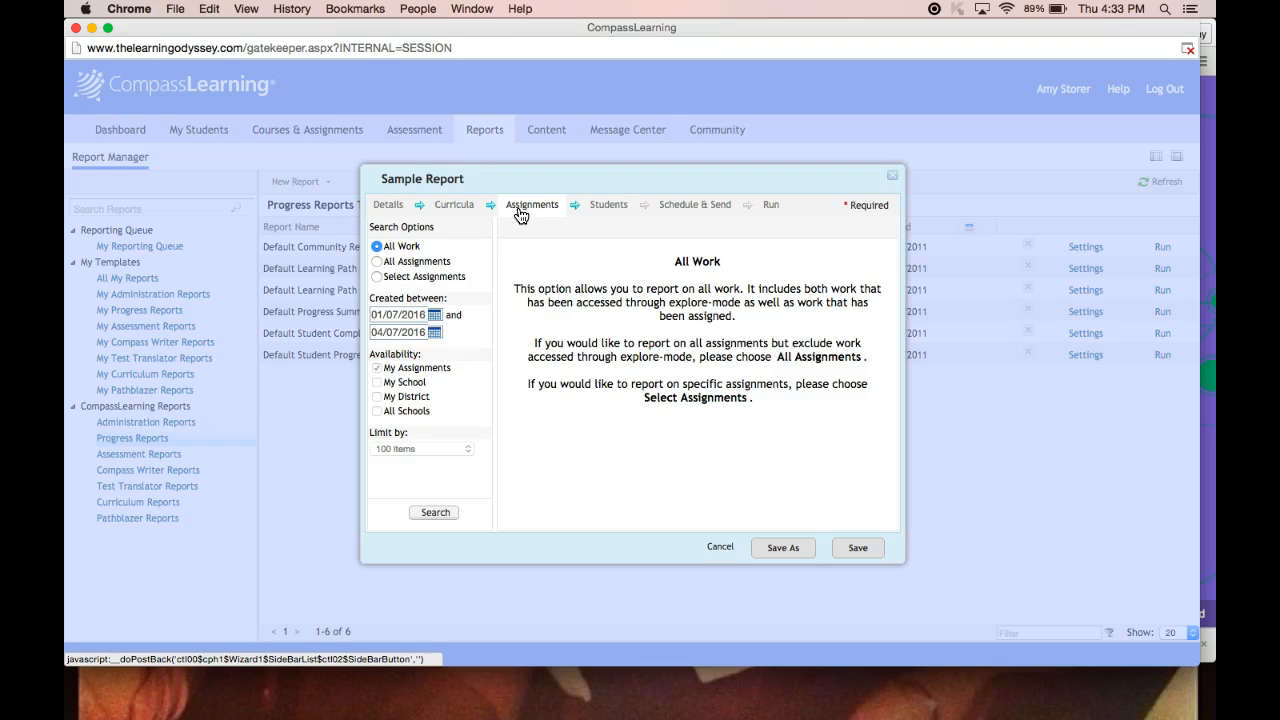
click(600, 216)
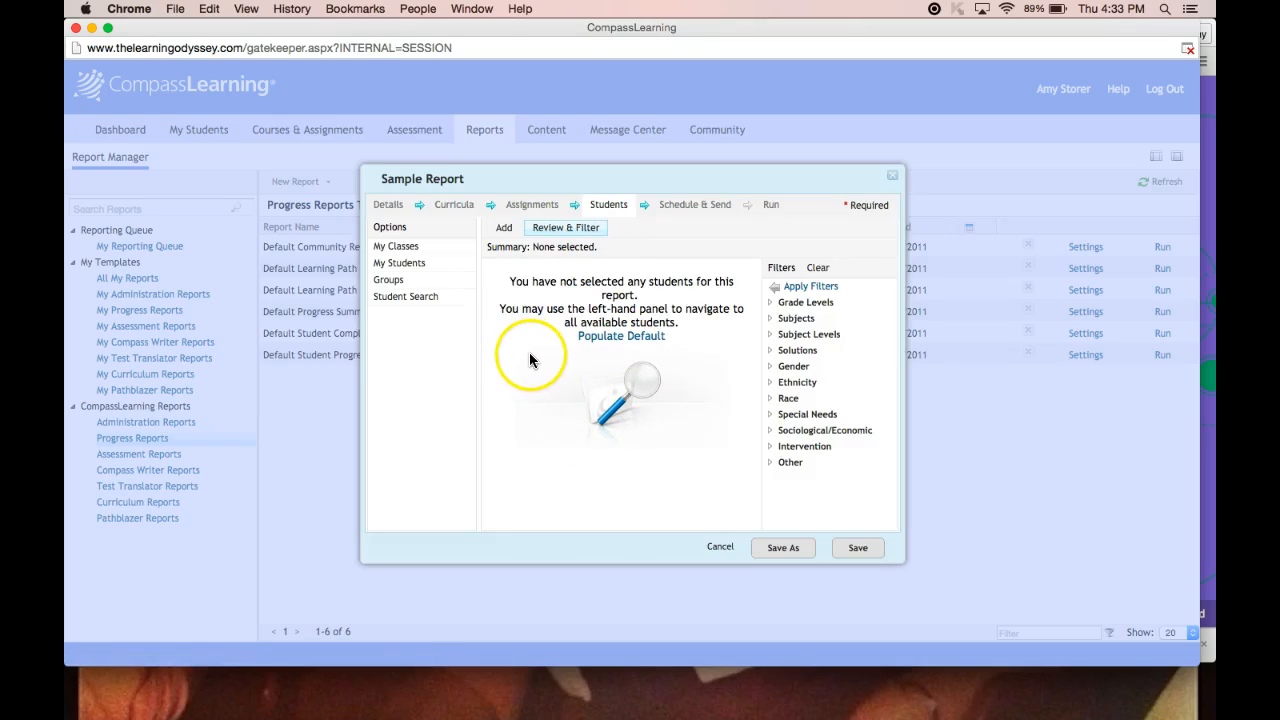
click(503, 234)
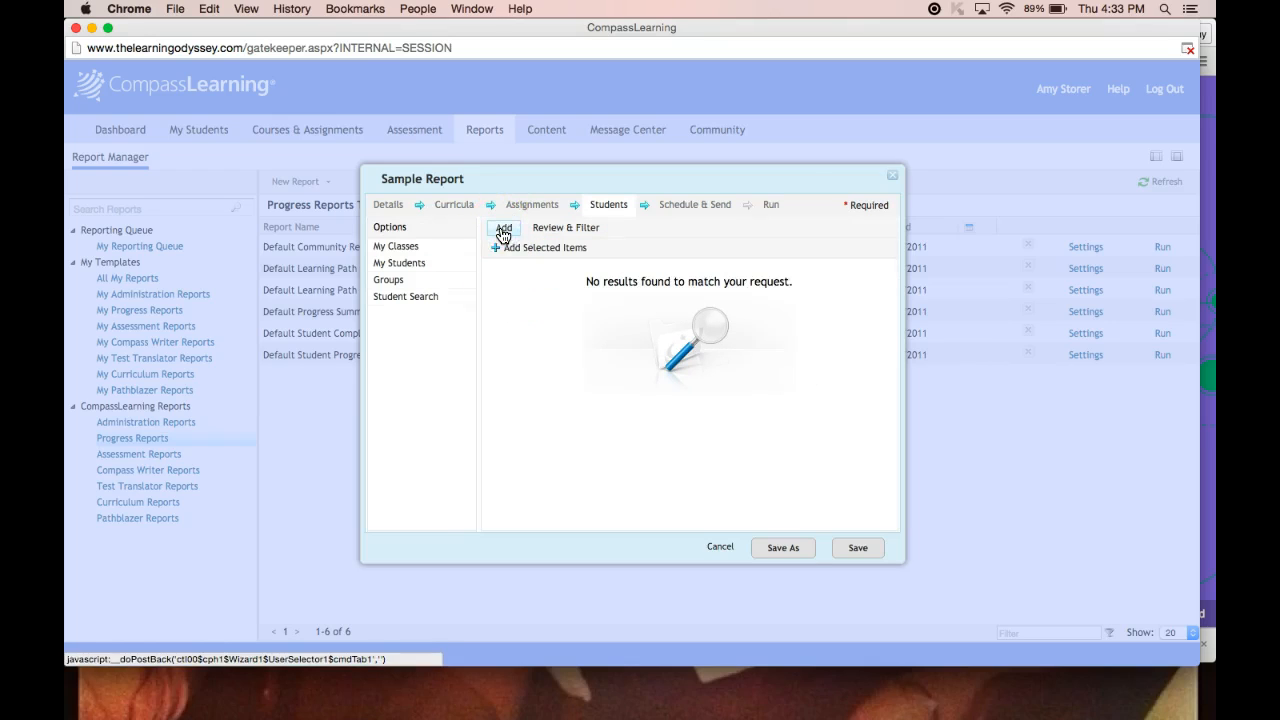
click(397, 250)
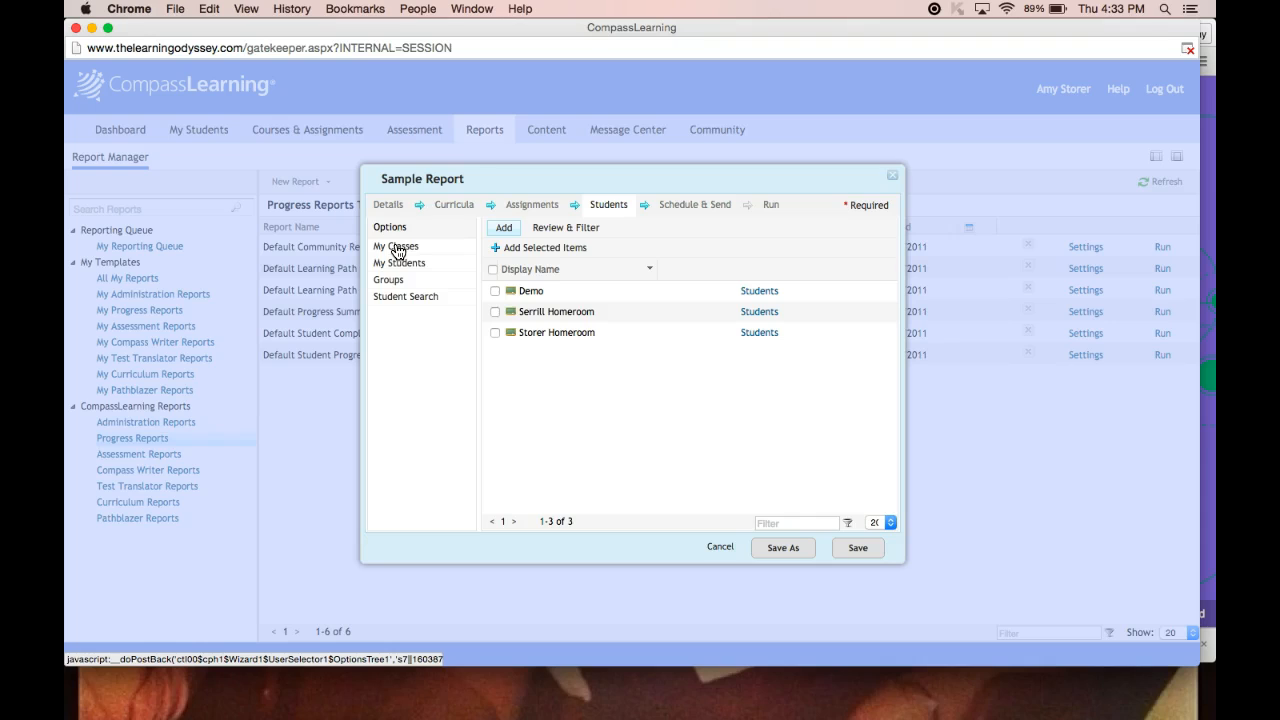
click(400, 285)
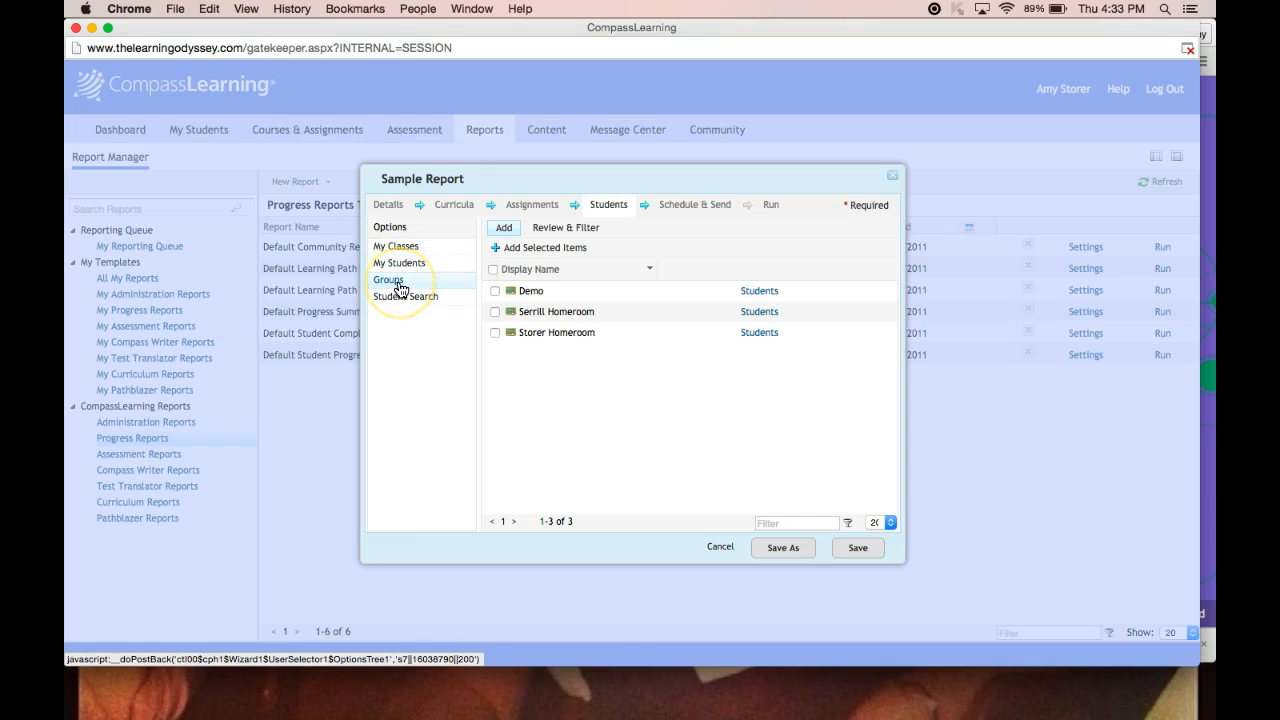
click(494, 333)
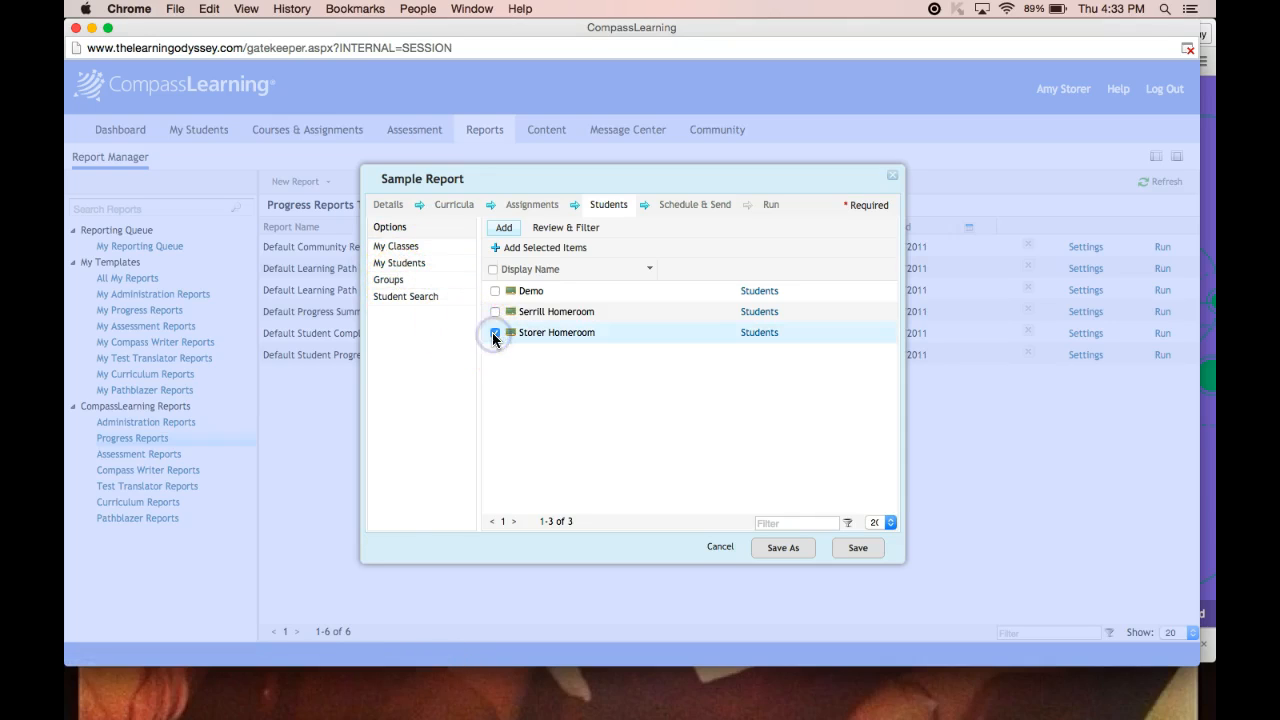
click(527, 249)
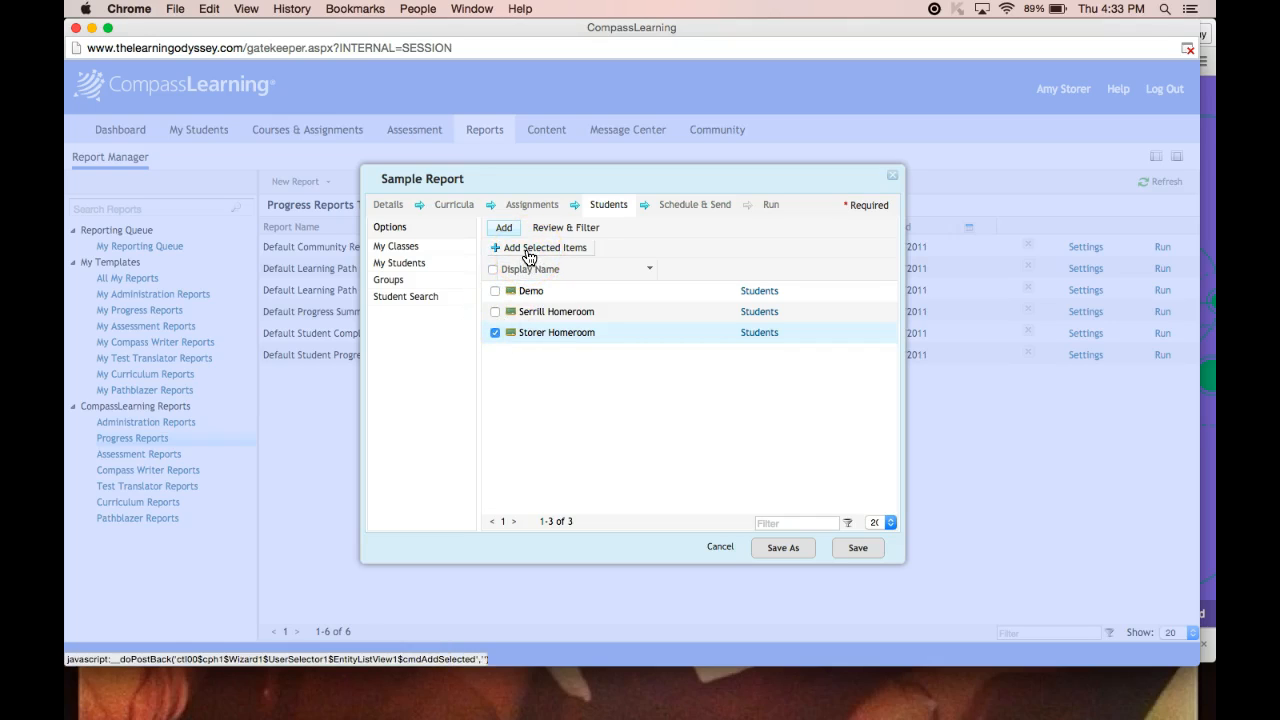
click(528, 257)
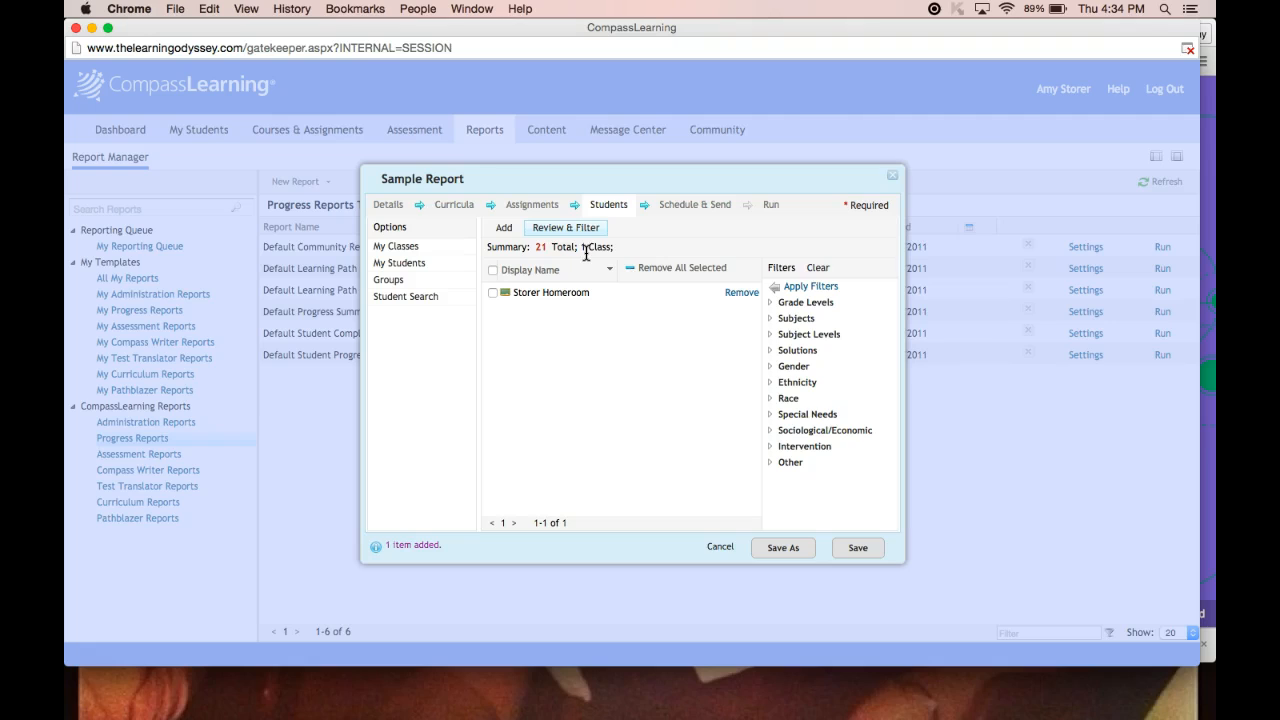
Turn on Schedule & Send for the report, running every week on Saturday with a PDF file attached
click(672, 212)
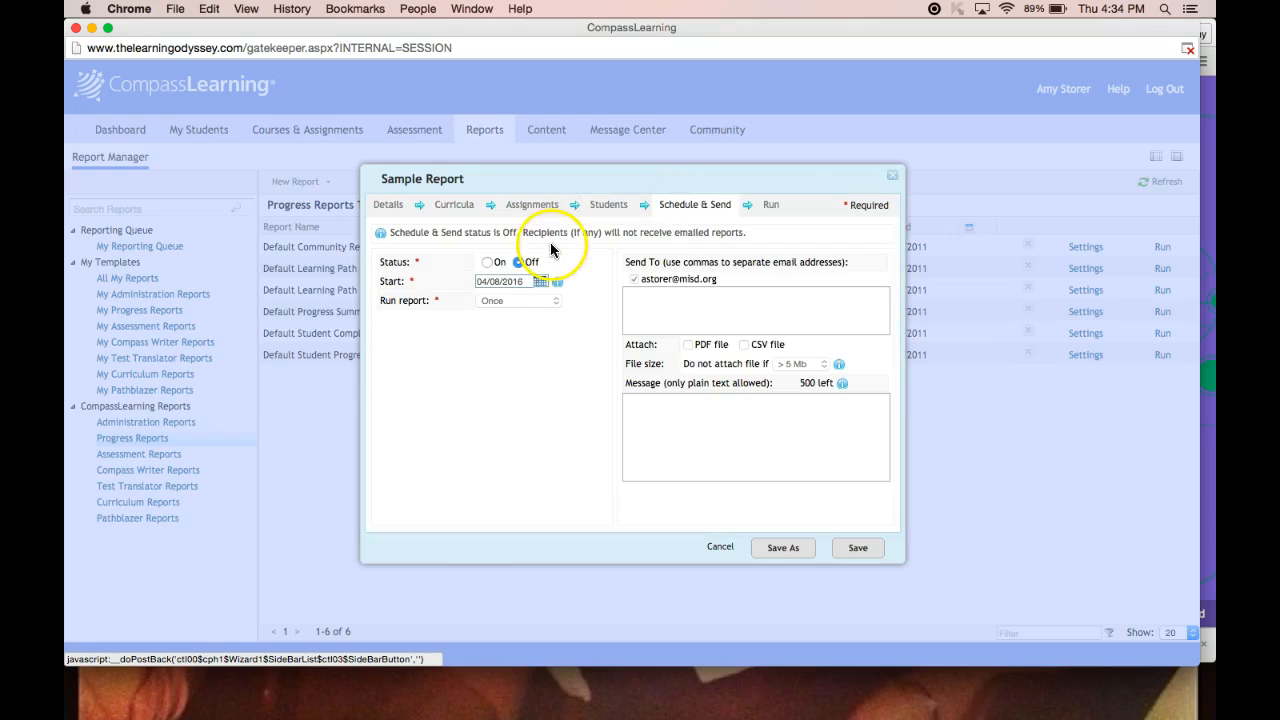
click(488, 262)
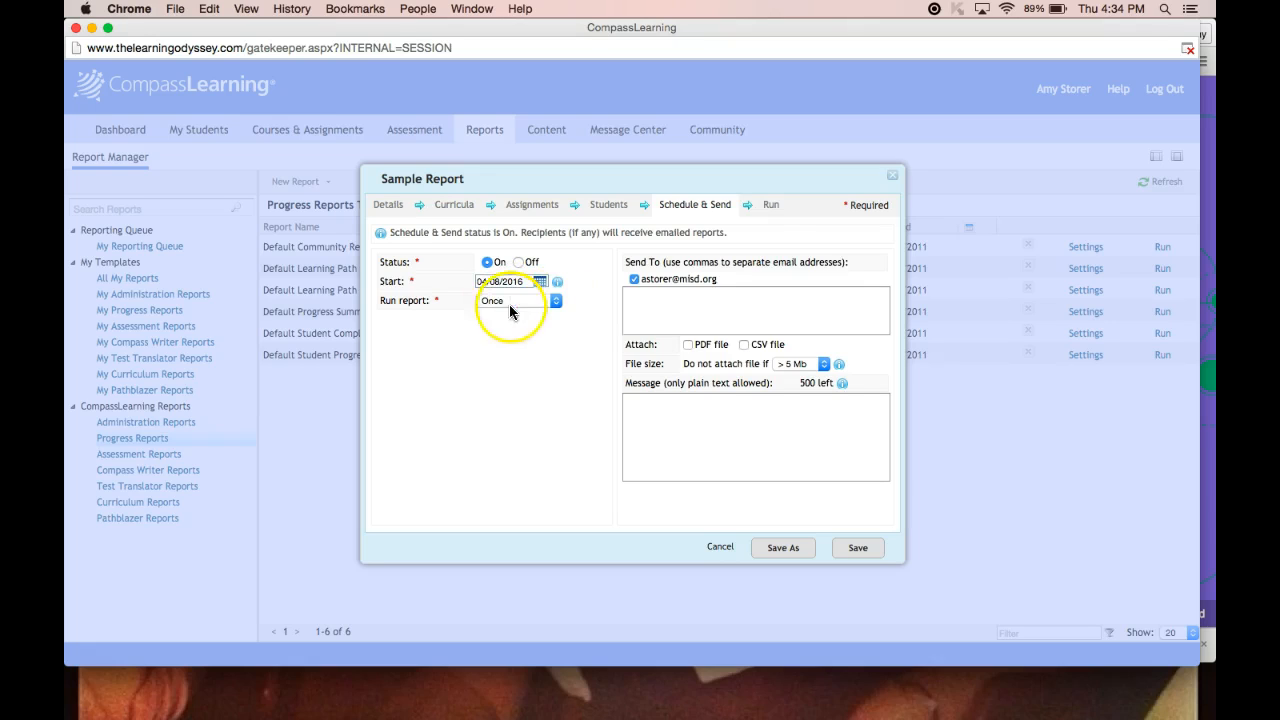
click(558, 302)
click(540, 322)
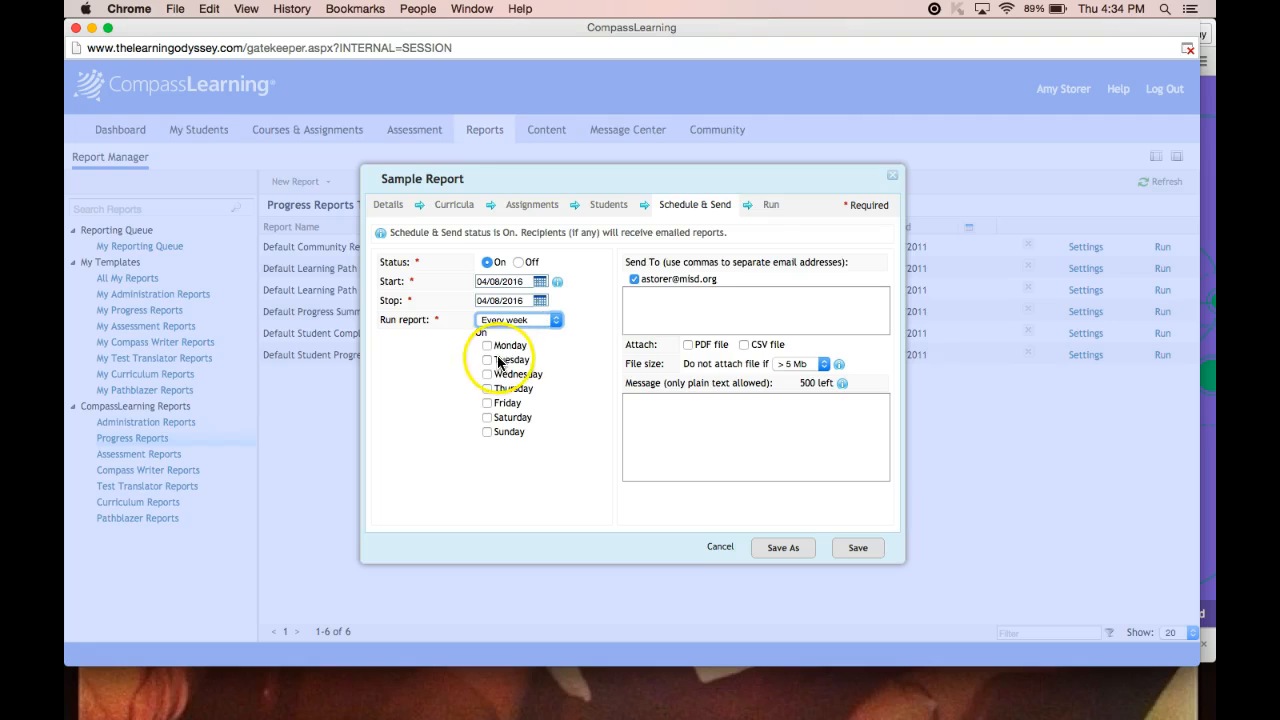
click(487, 418)
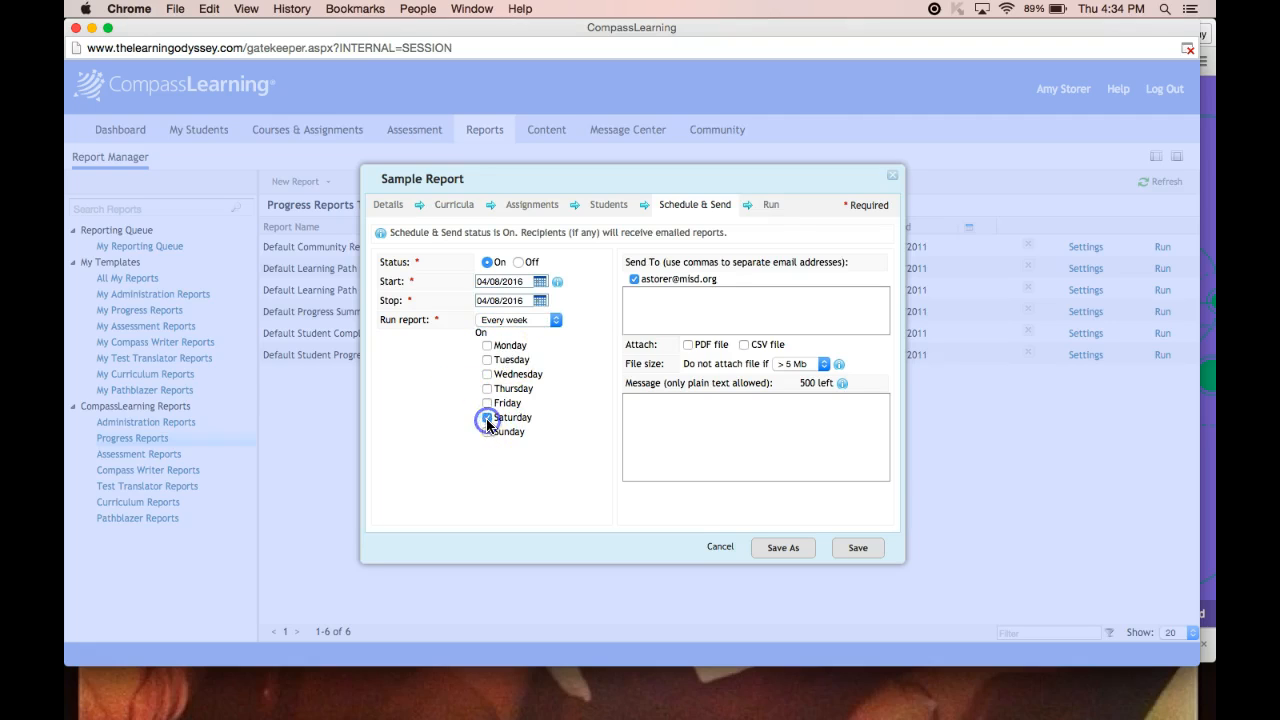
click(656, 306)
click(688, 345)
Save the report template as Sample Report, and close its settings after viewing the run options
click(860, 550)
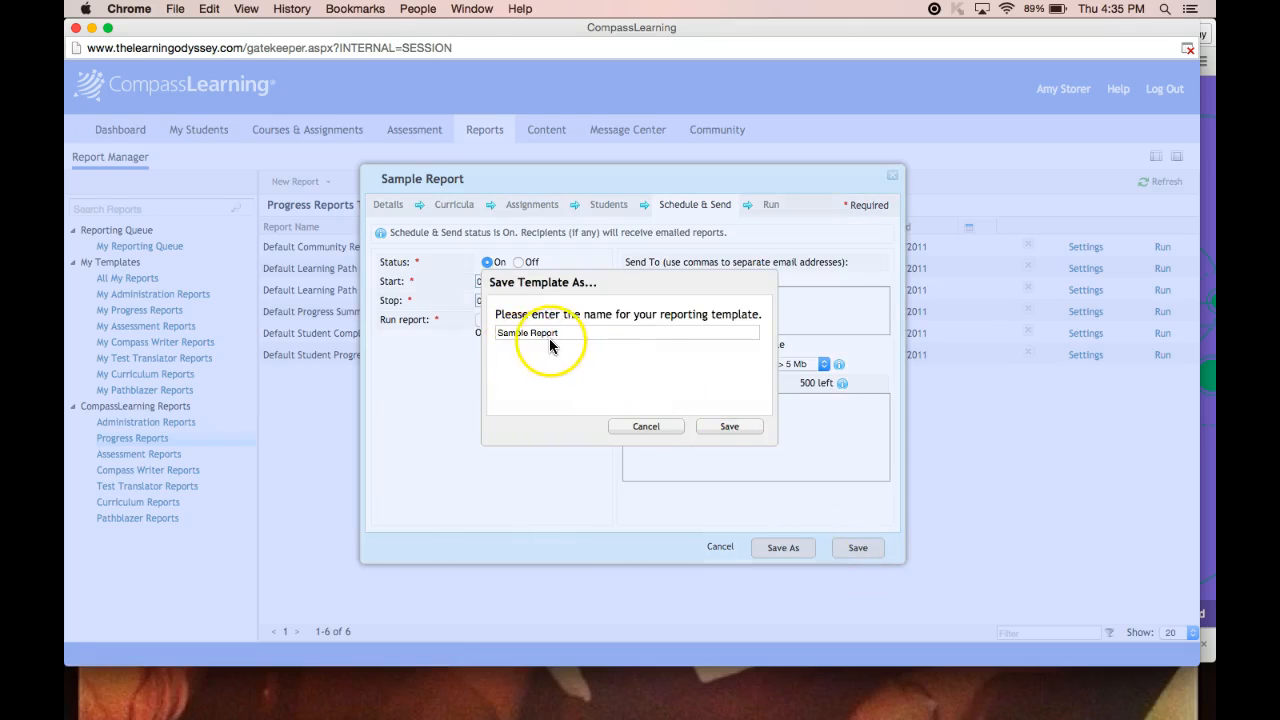
click(725, 426)
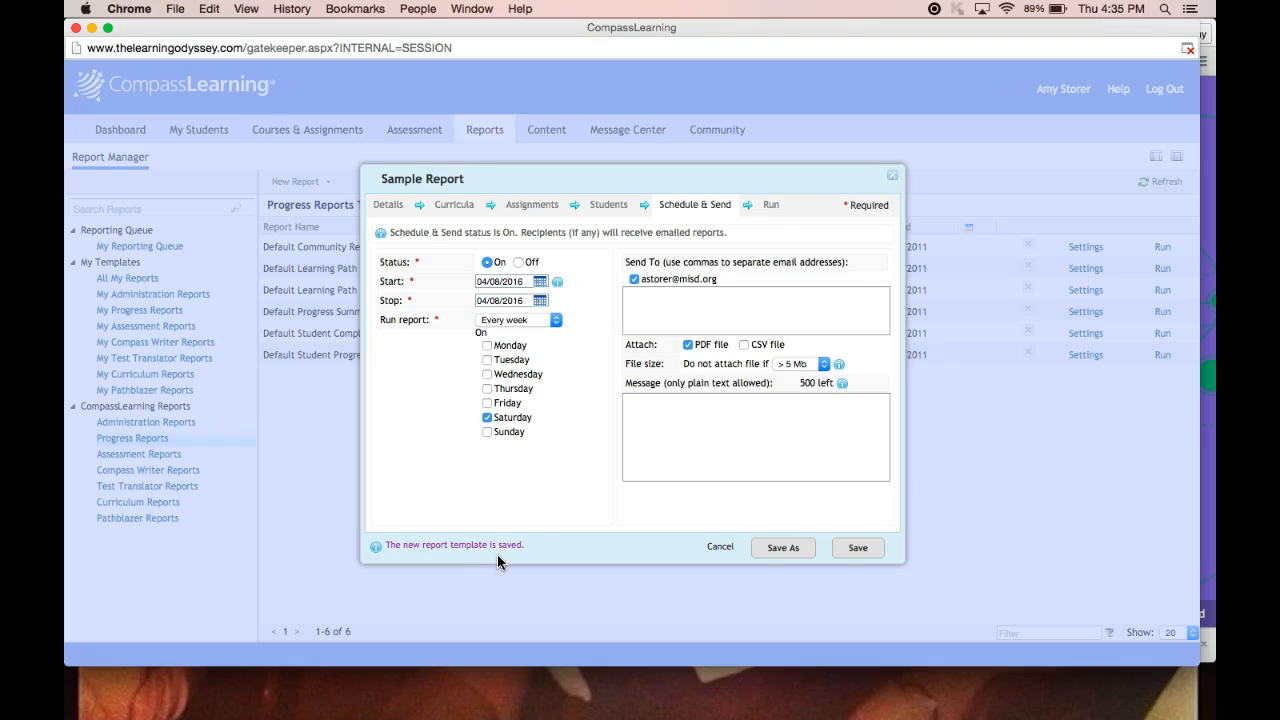
click(757, 208)
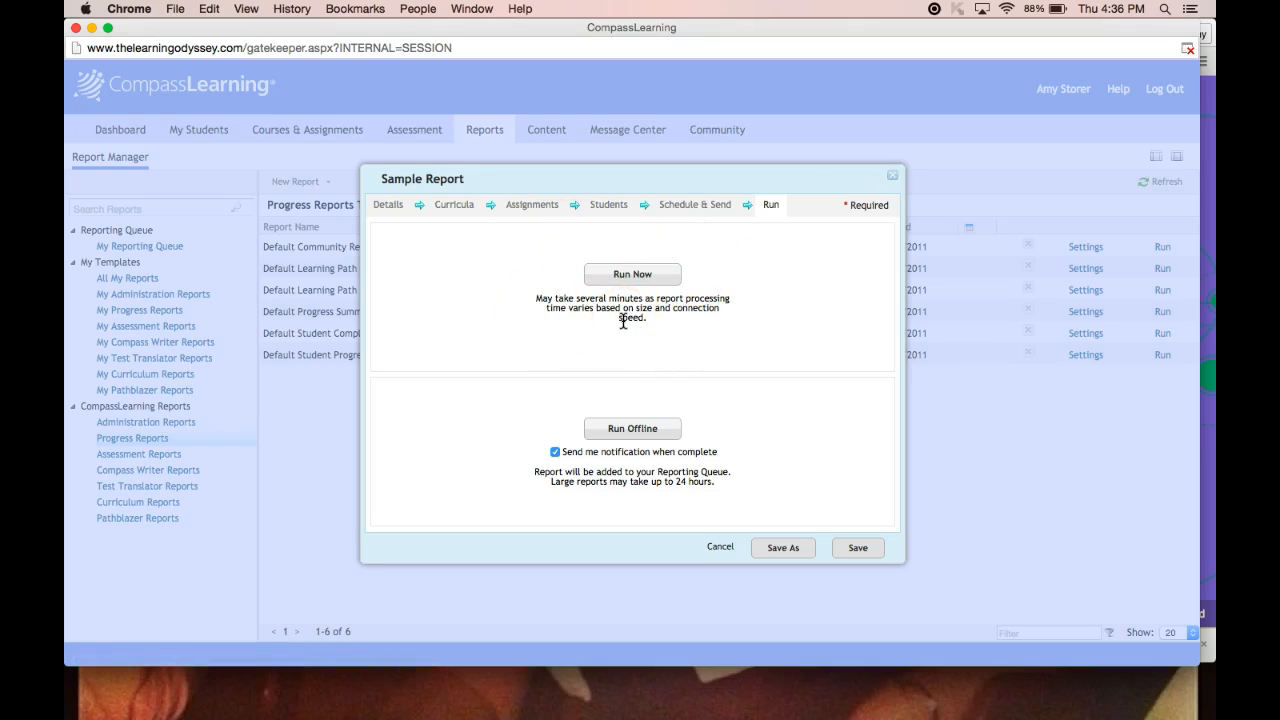
click(891, 176)
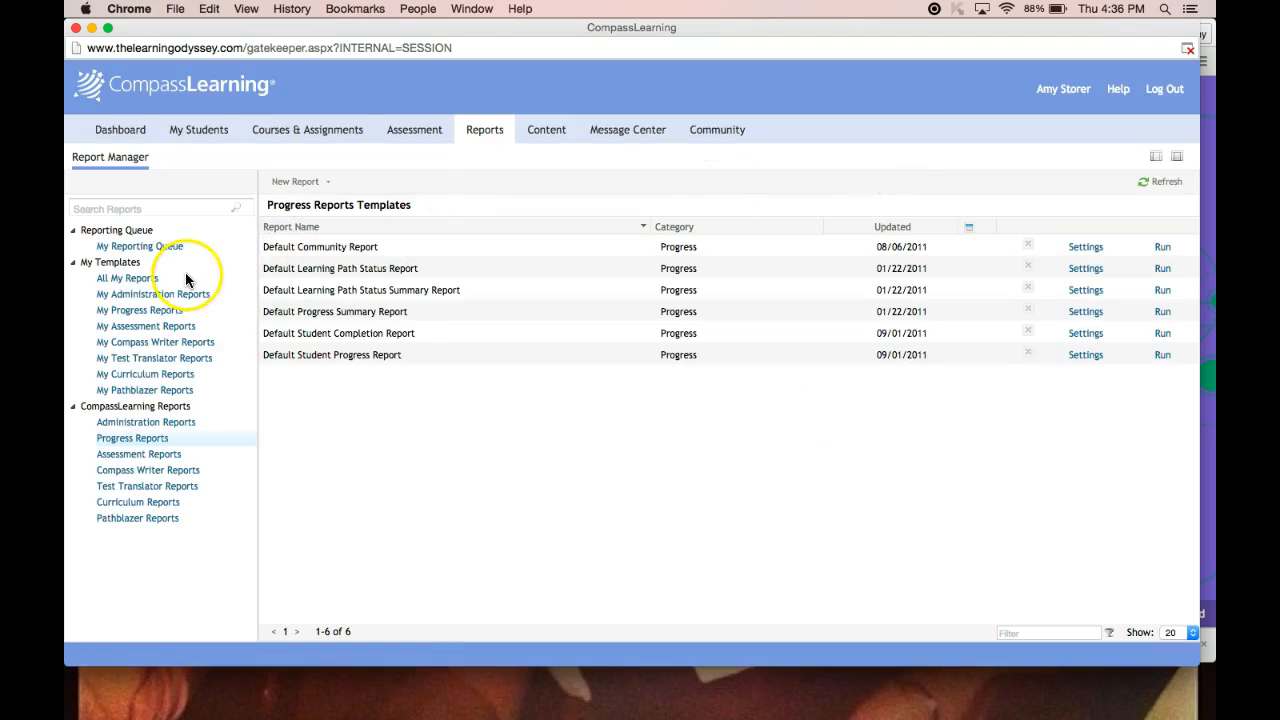
Delete the Sample Report template from the list of all saved reports
click(127, 280)
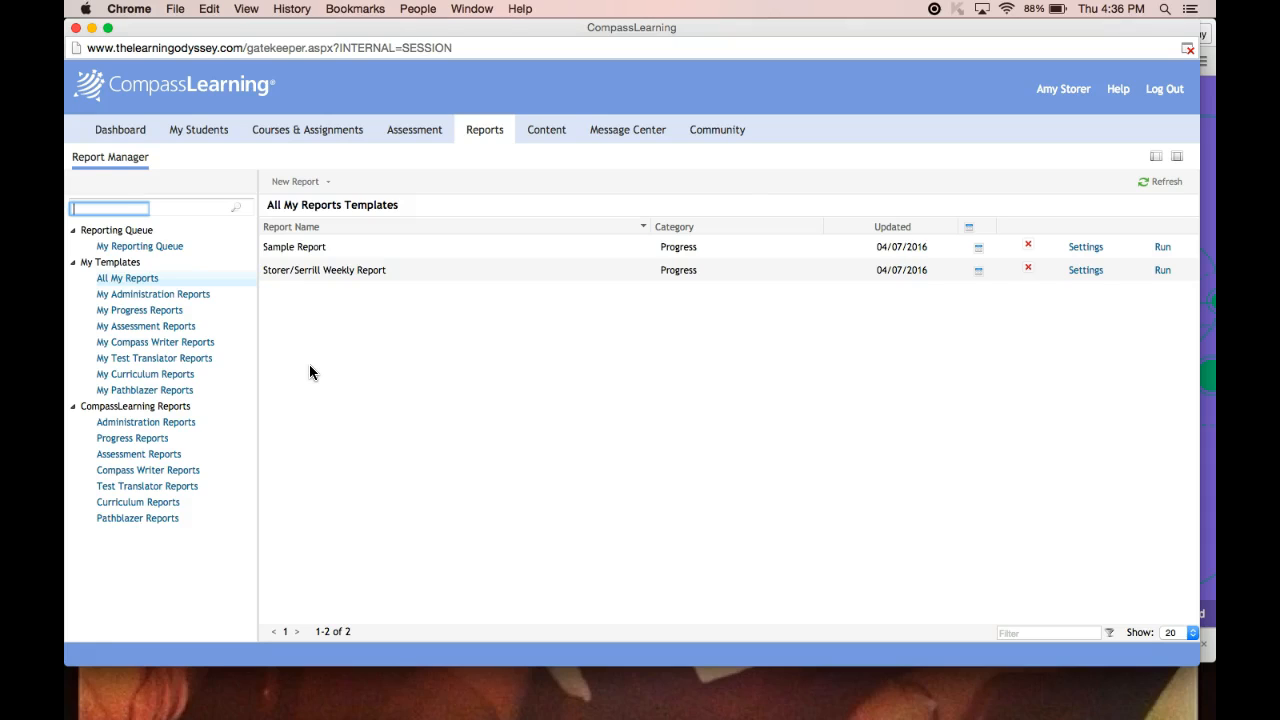
click(660, 277)
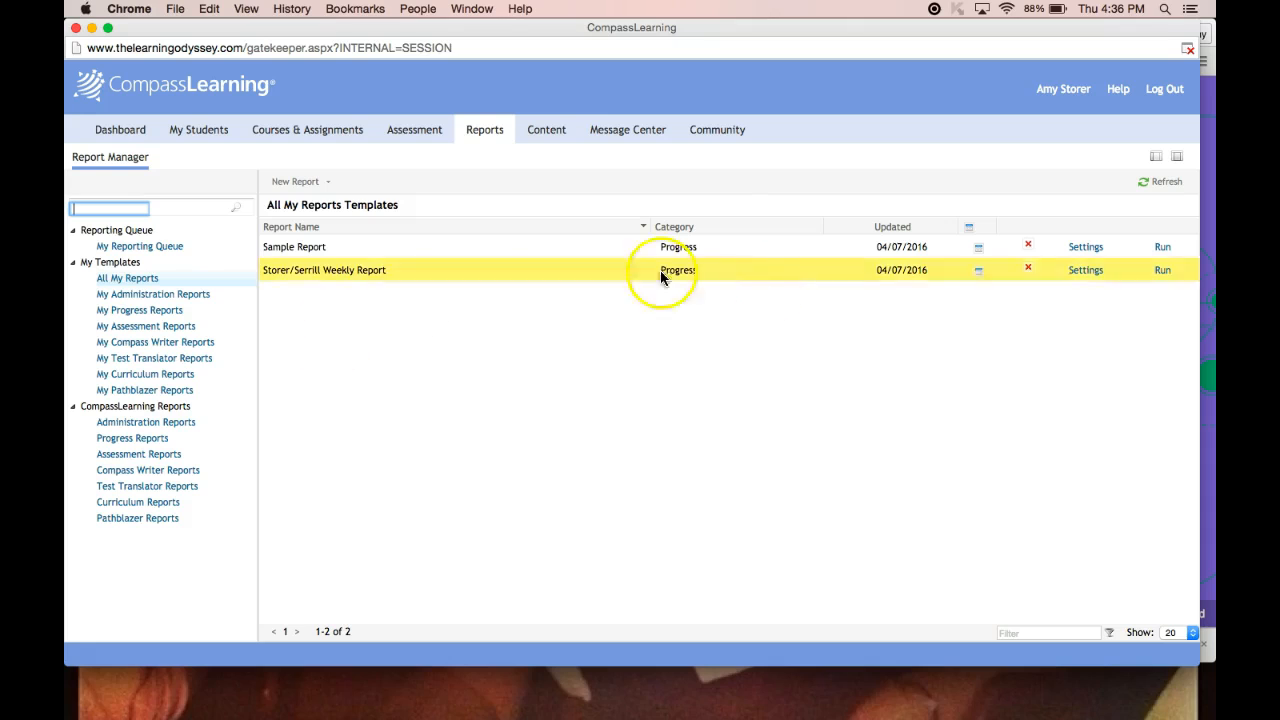
click(1027, 248)
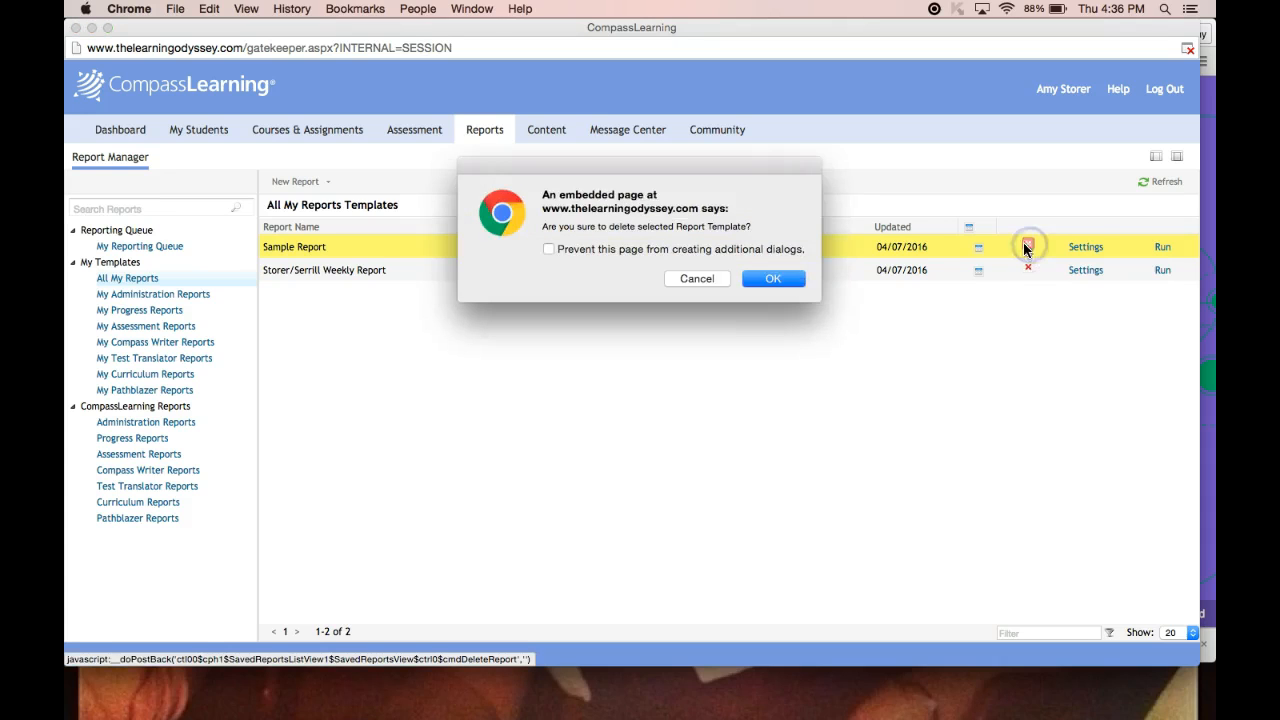
click(790, 278)
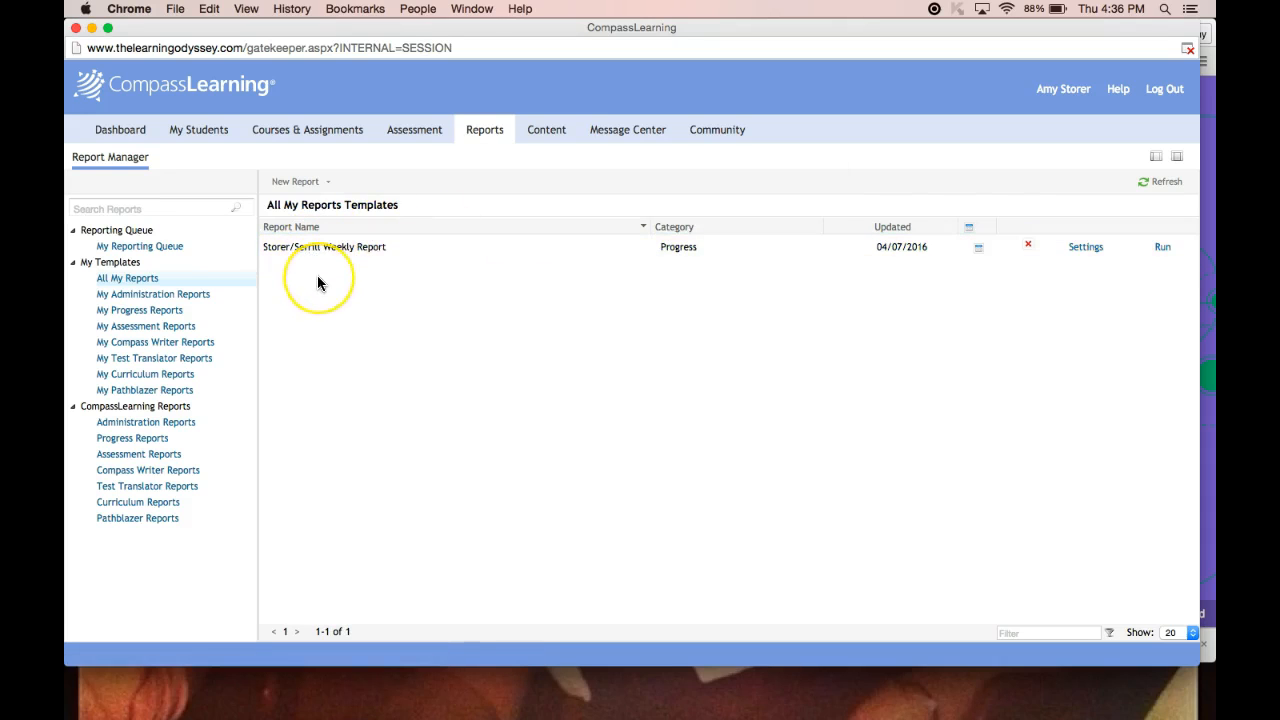